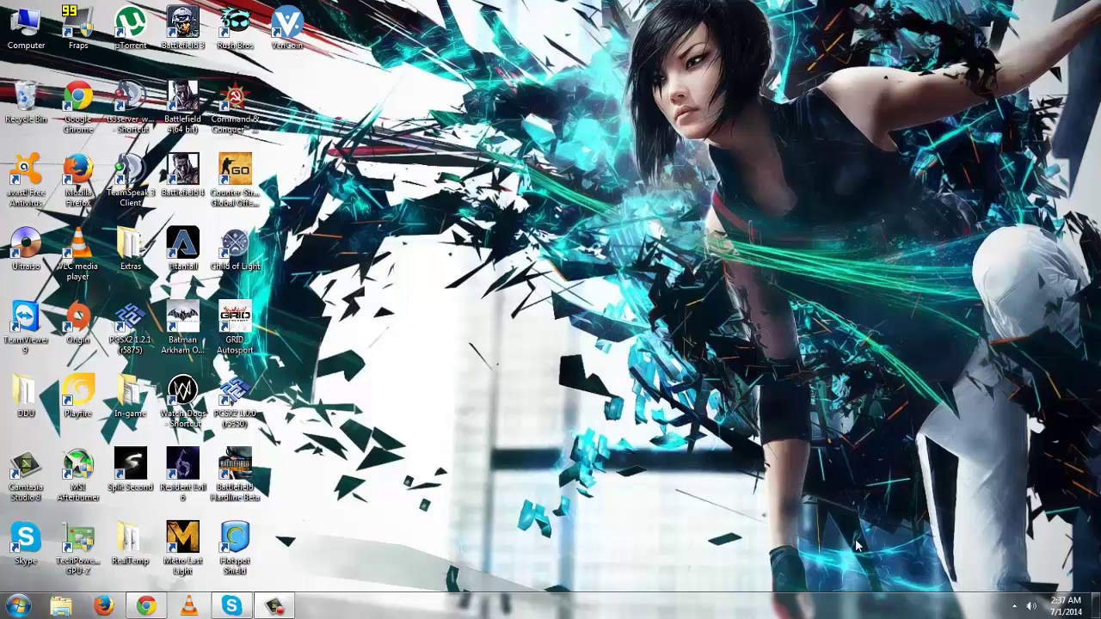
# - Open the VeriCoin wallet, show its VeriBit payment form, and move the window toward the desktop's upper-right area
pyautogui.click(285, 33)
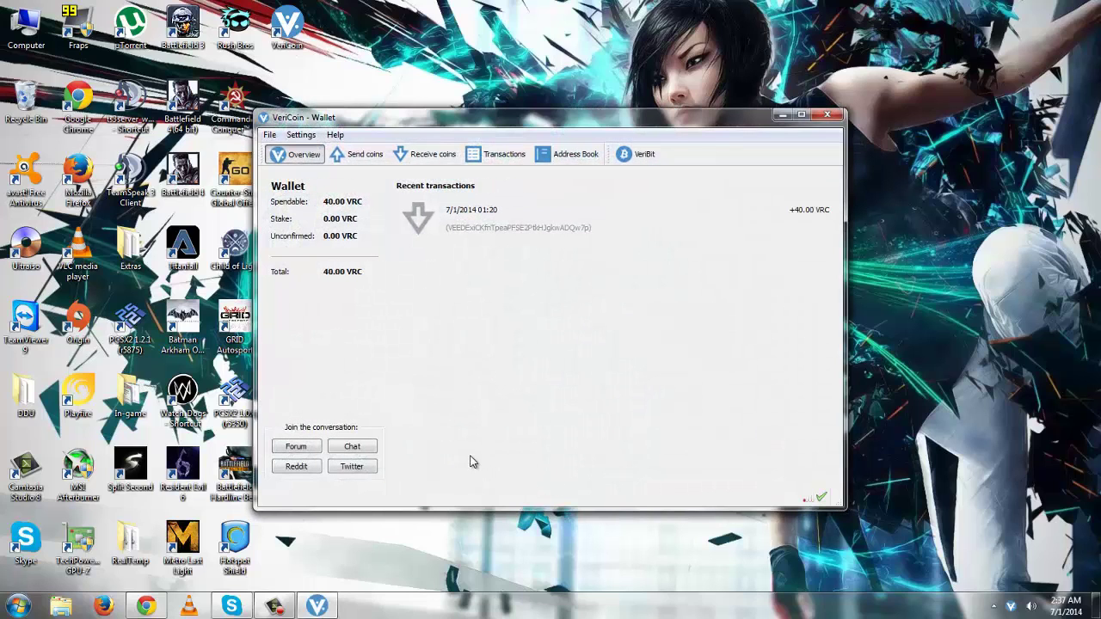
pyautogui.click(641, 154)
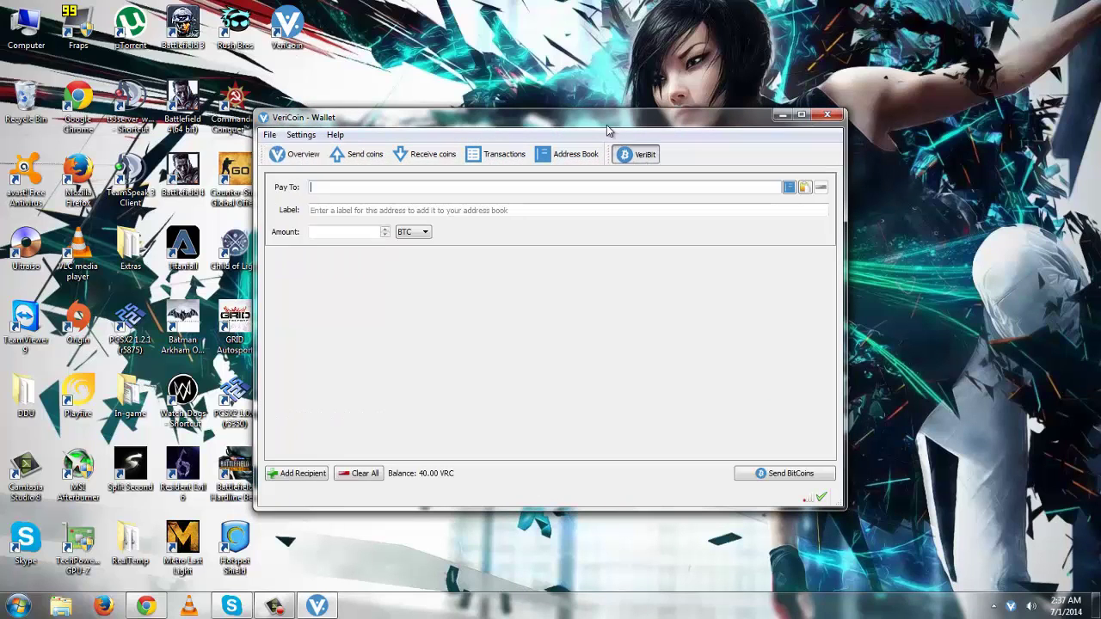
pyautogui.moveTo(559, 125); pyautogui.dragTo(771, 100)
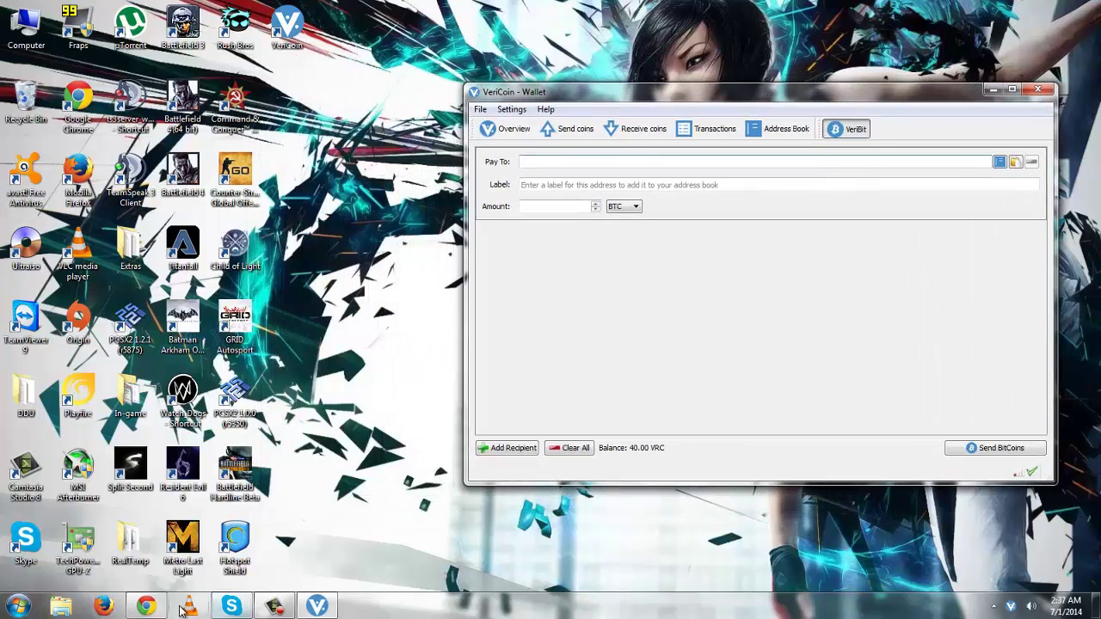
# - Switch to Chrome and start a $10 Amazon.com gift card purchase from the Gyft retailer list
pyautogui.click(148, 609)
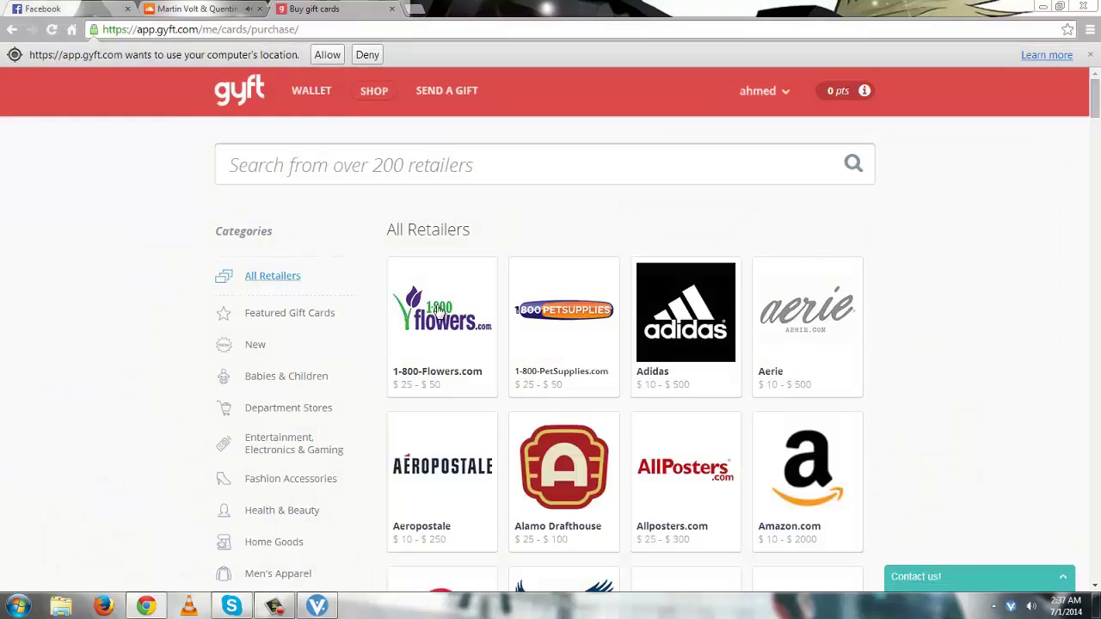
pyautogui.scroll(-2, 800, 316)
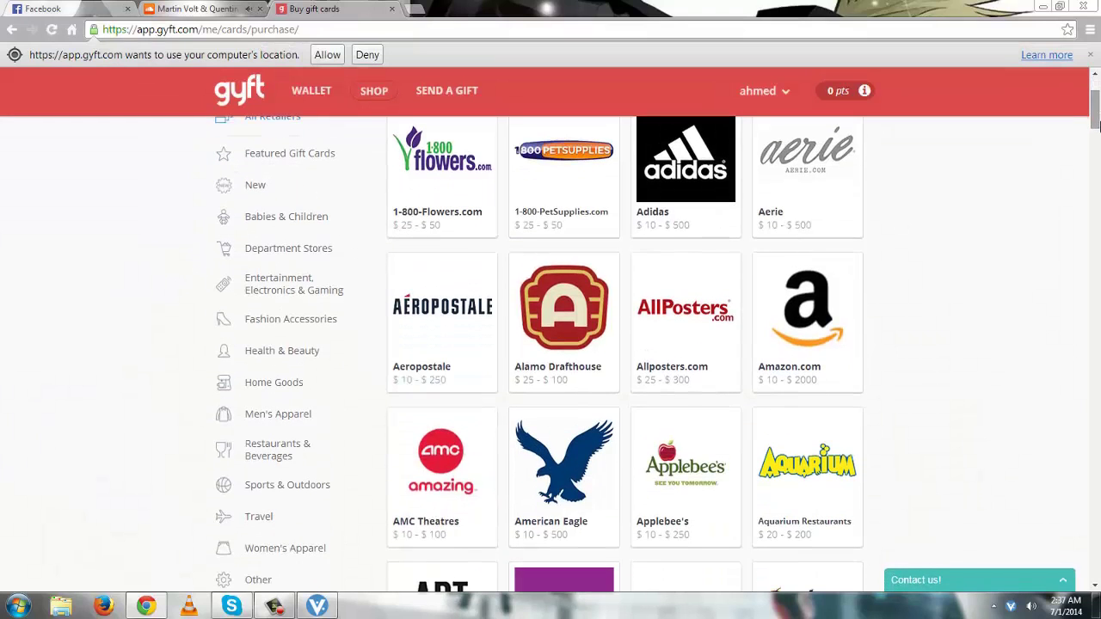
pyautogui.click(800, 317)
pyautogui.moveTo(1093, 123)
pyautogui.mouseDown()
pyautogui.moveTo(1097, 248)
pyautogui.moveTo(1092, 123)
pyautogui.mouseUp()
pyautogui.click(817, 386)
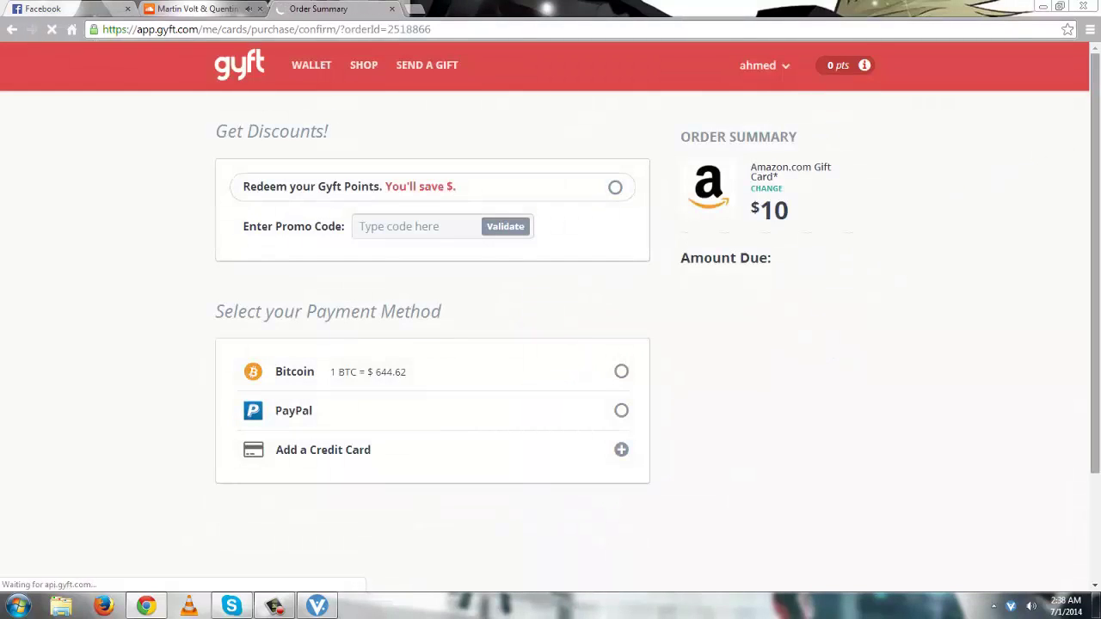
# - Choose Bitcoin as the payment method for the gift card order and proceed to the BitPay invoice
pyautogui.scroll(-1, 1023, 165)
pyautogui.scroll(1, 506, 403)
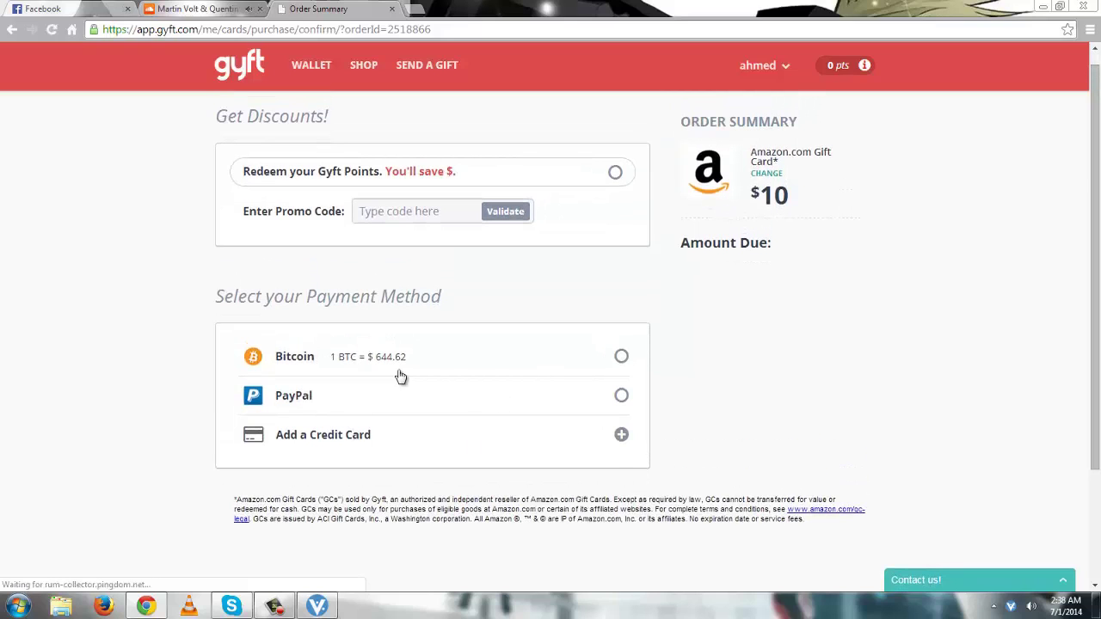
pyautogui.click(621, 356)
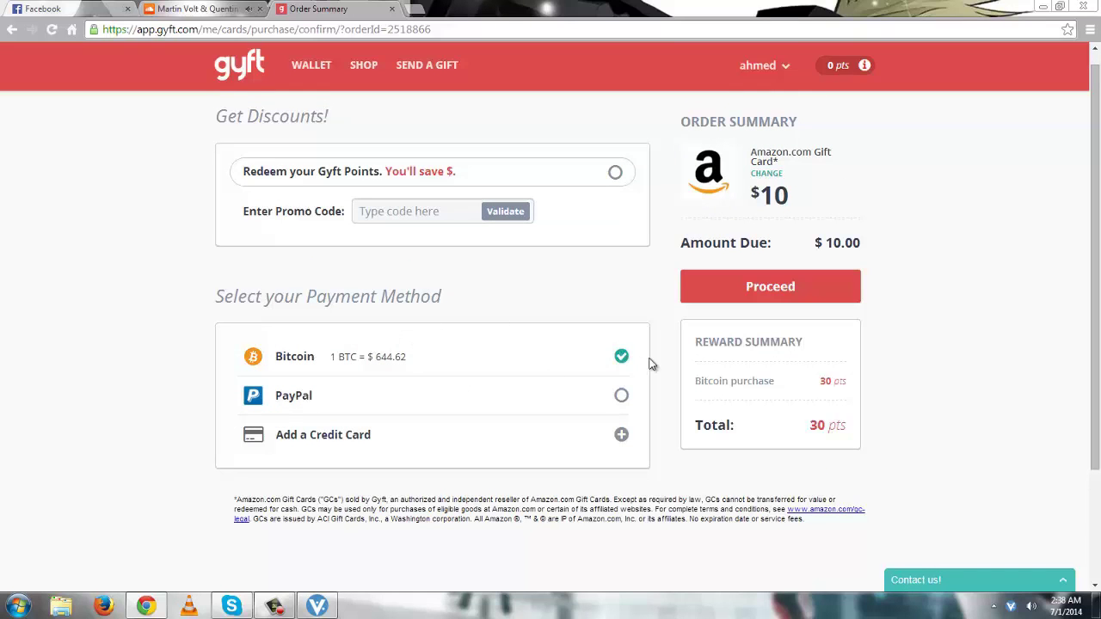
pyautogui.click(746, 291)
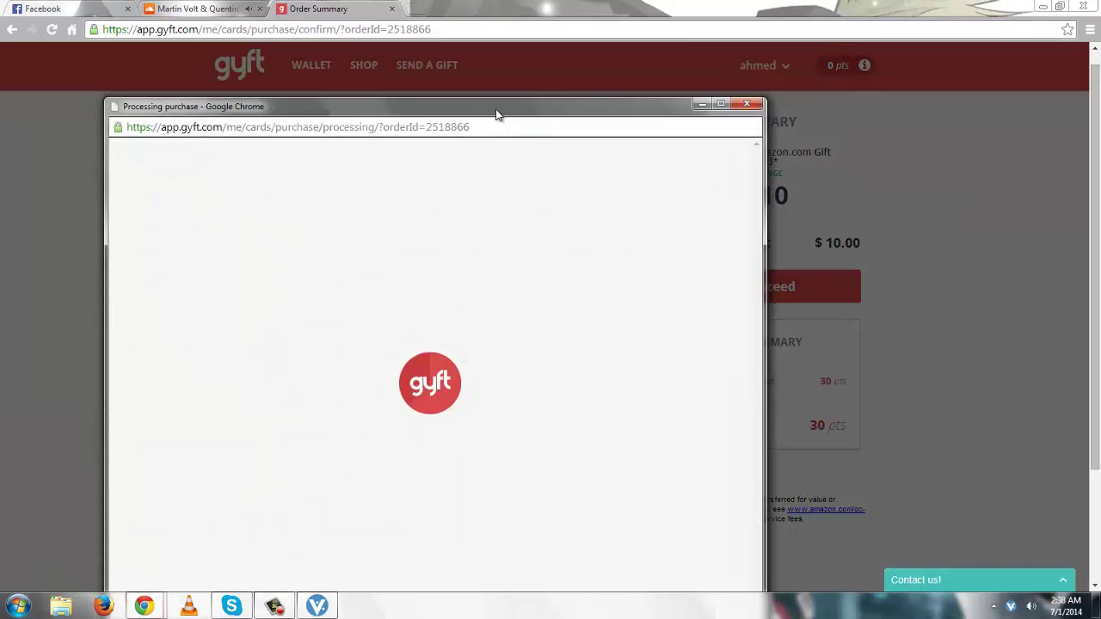
pyautogui.moveTo(499, 111); pyautogui.dragTo(555, 40)
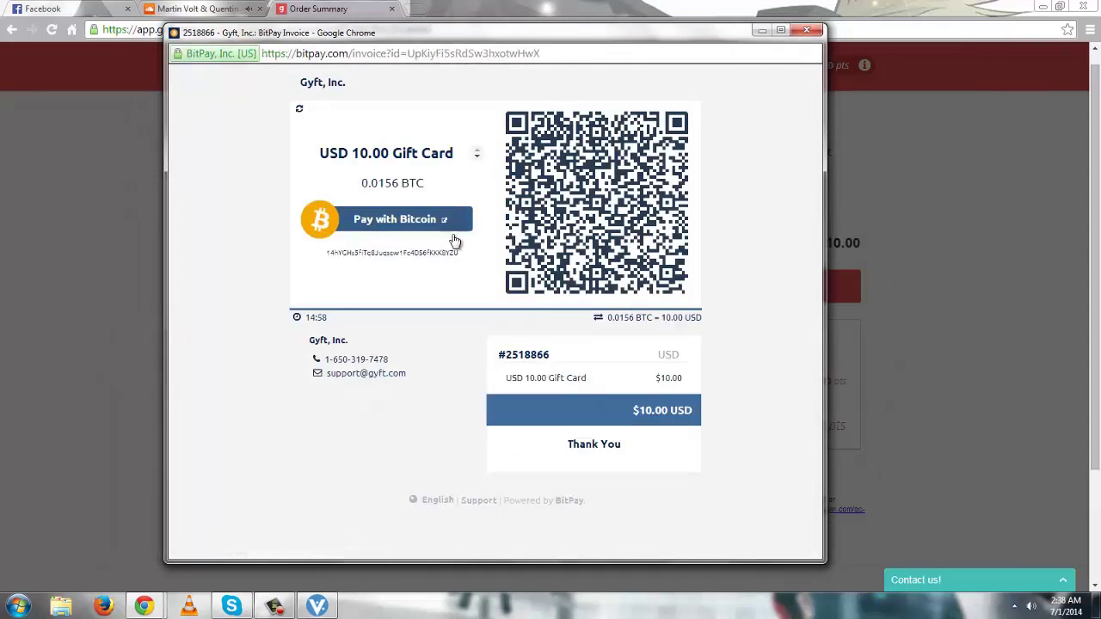
# - Copy the invoice's Bitcoin payment address into the Pay To field of the VeriCoin wallet's VeriBit form
pyautogui.doubleClick(455, 255)
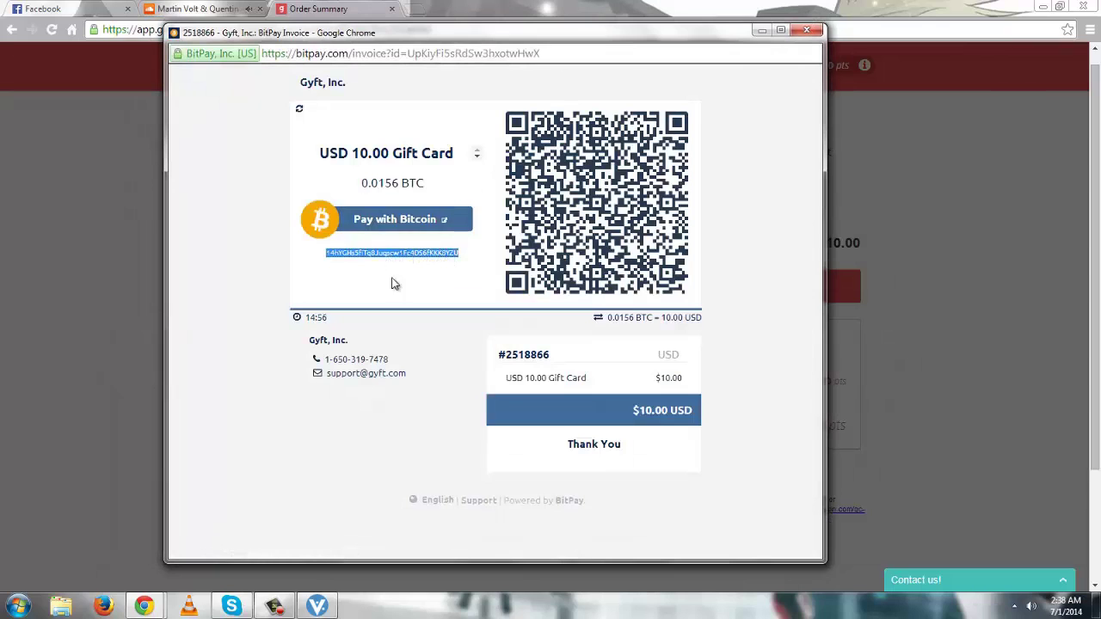
pyautogui.hotkey('ctrl', 'c')
pyautogui.hotkey('alt', 'Tab')
pyautogui.click(585, 163)
pyautogui.hotkey('ctrl', 'v')
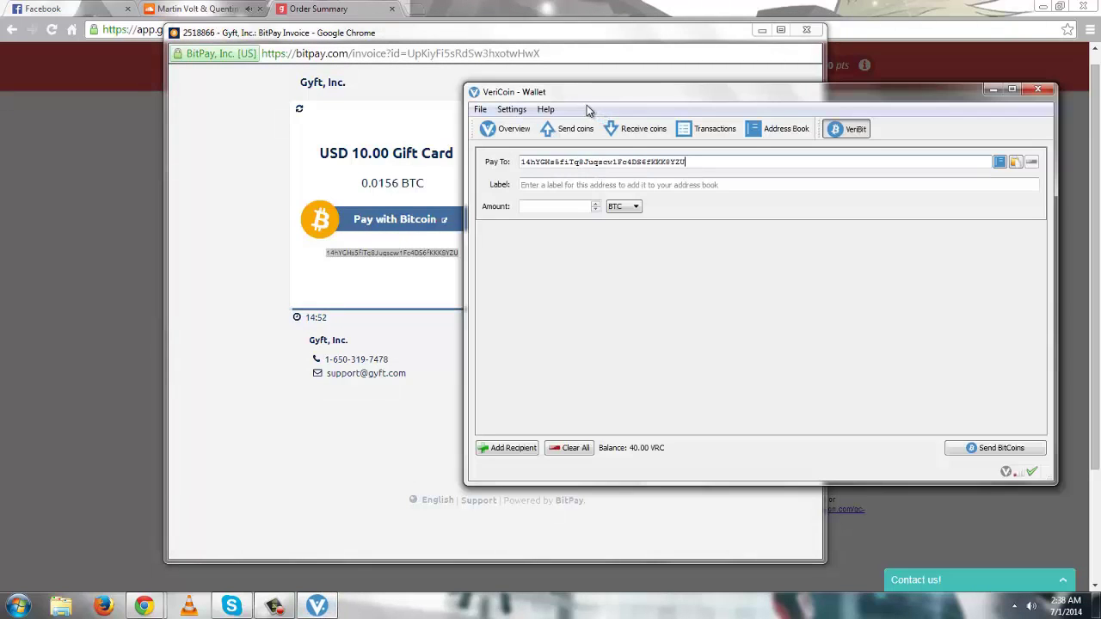
# - Send 0.0156 BTC to the invoice address through VeriBit, accepting the VeriCoin conversion and the 0.0001 VRC transaction fee
pyautogui.moveTo(580, 101); pyautogui.dragTo(588, 76)
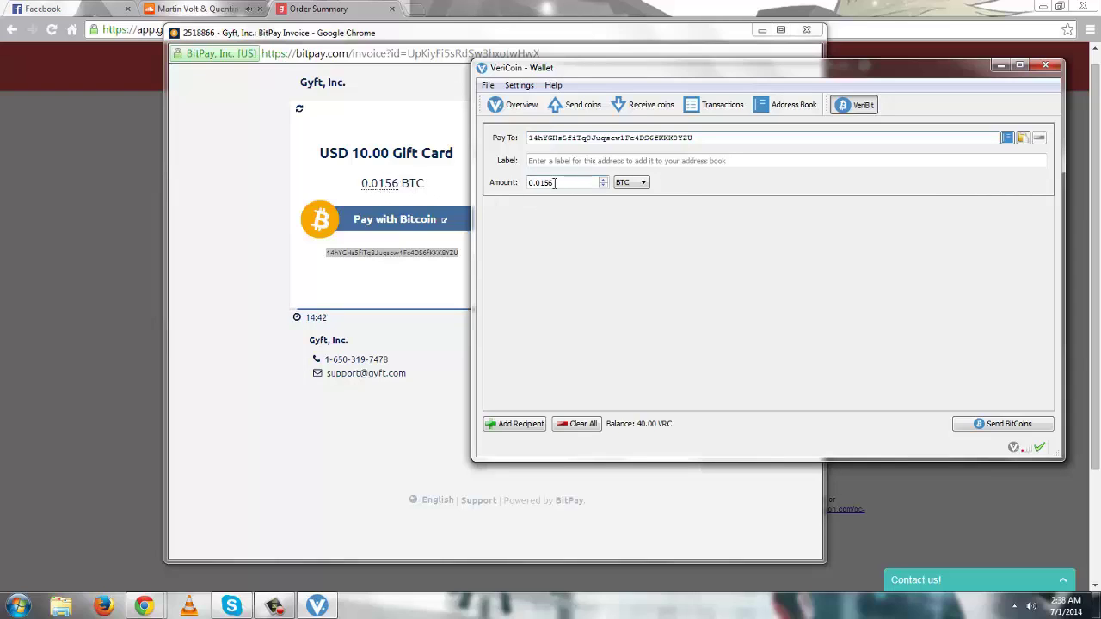
pyautogui.click(990, 425)
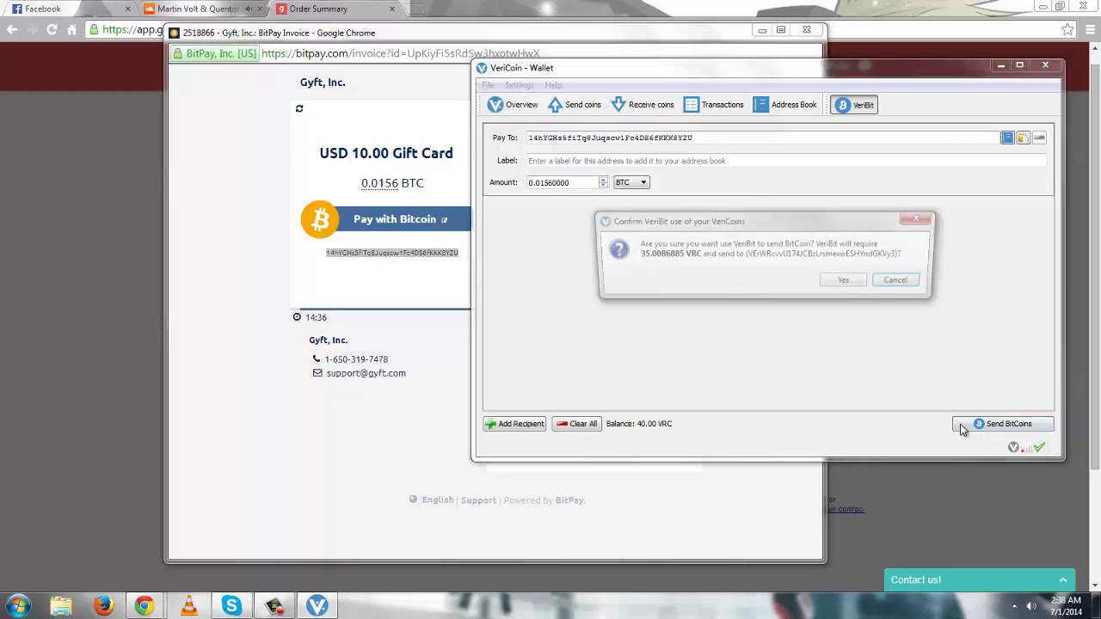
pyautogui.click(846, 284)
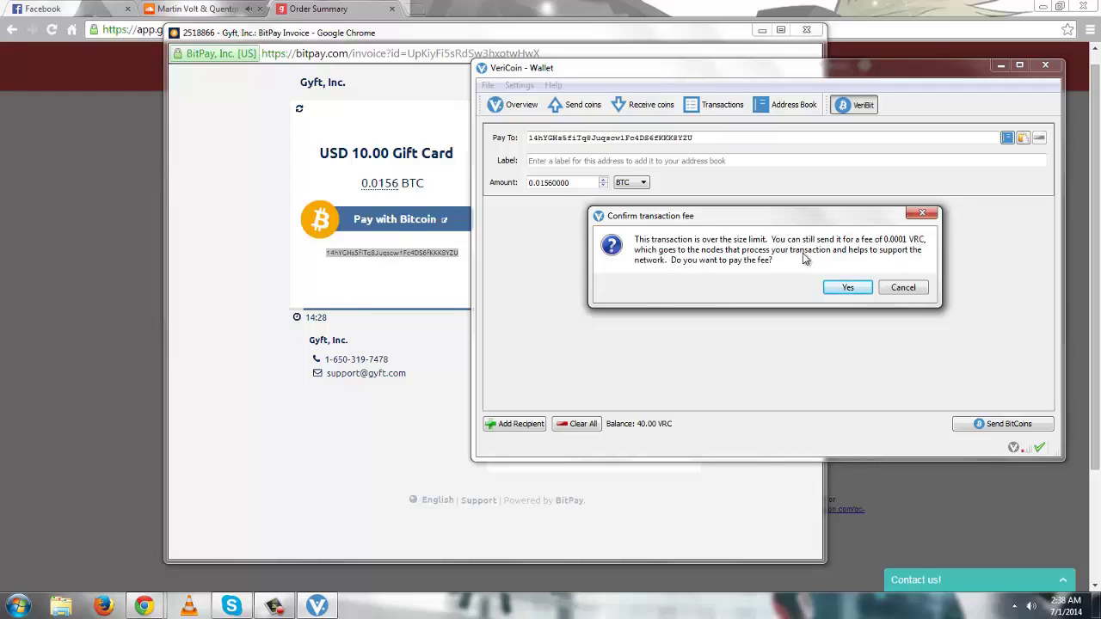
pyautogui.click(839, 289)
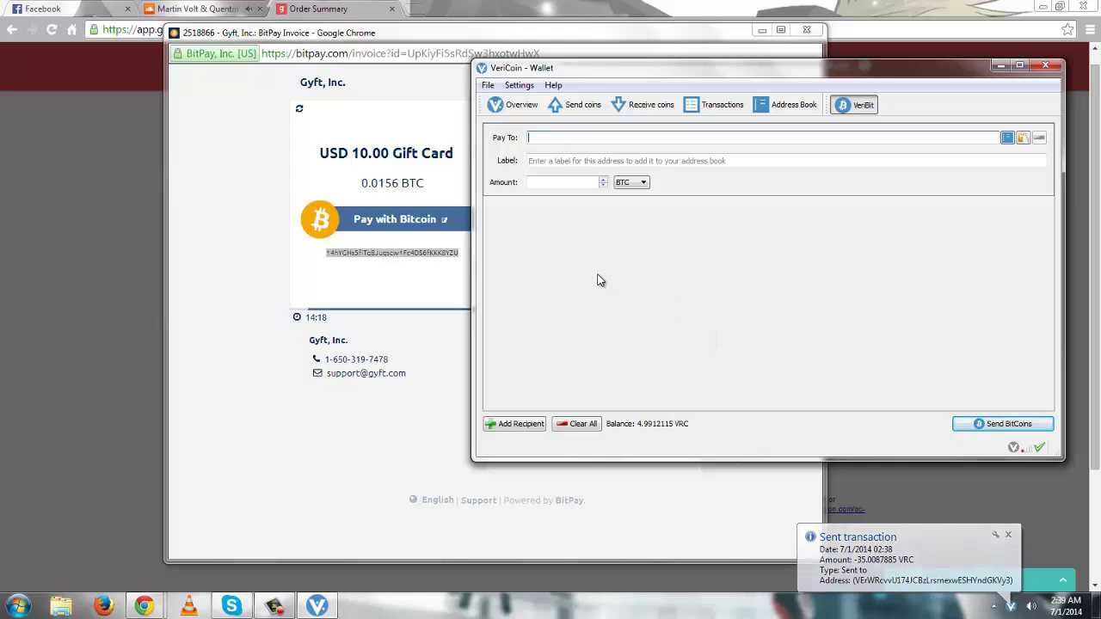
# - Check the payment in the VeriCoin wallet's overview and transaction list, and check the payment status on the BitPay invoice
pyautogui.click(1000, 66)
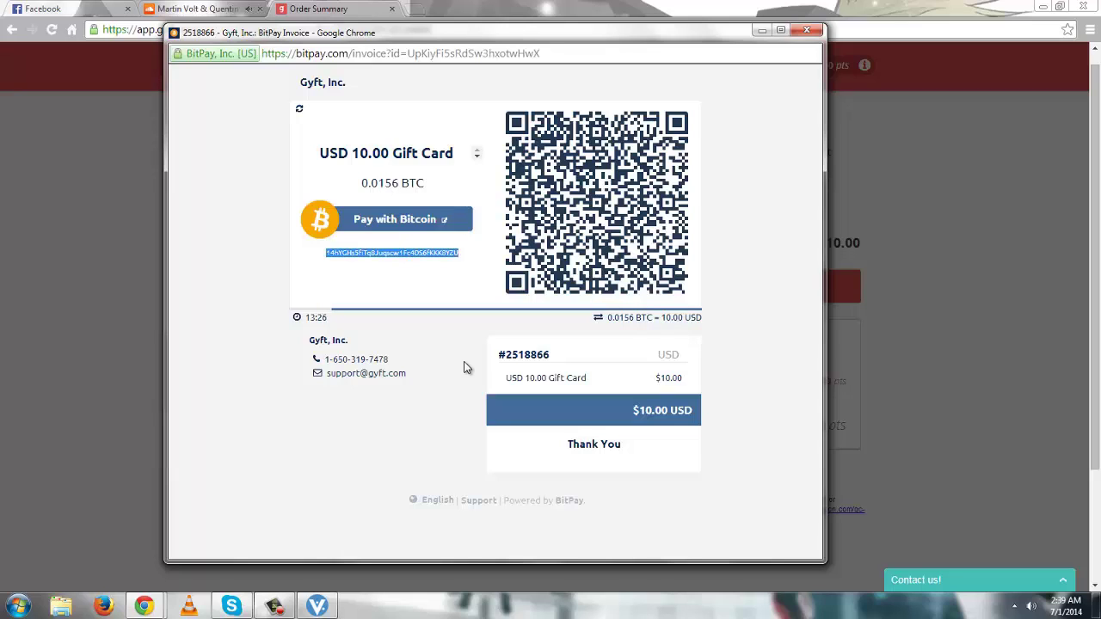
pyautogui.click(317, 606)
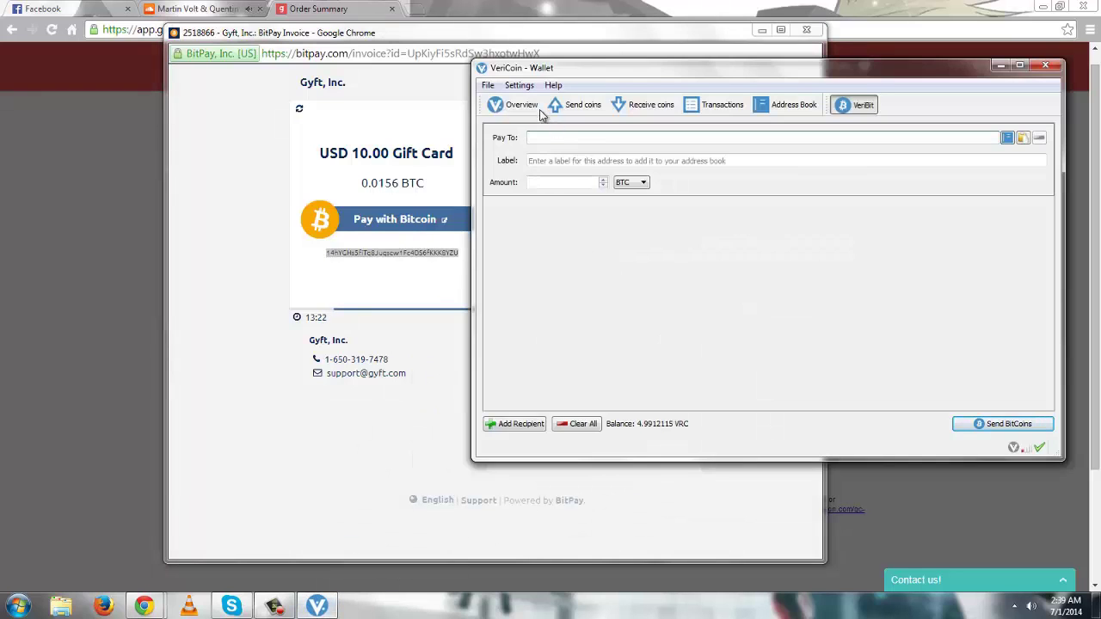
pyautogui.click(521, 110)
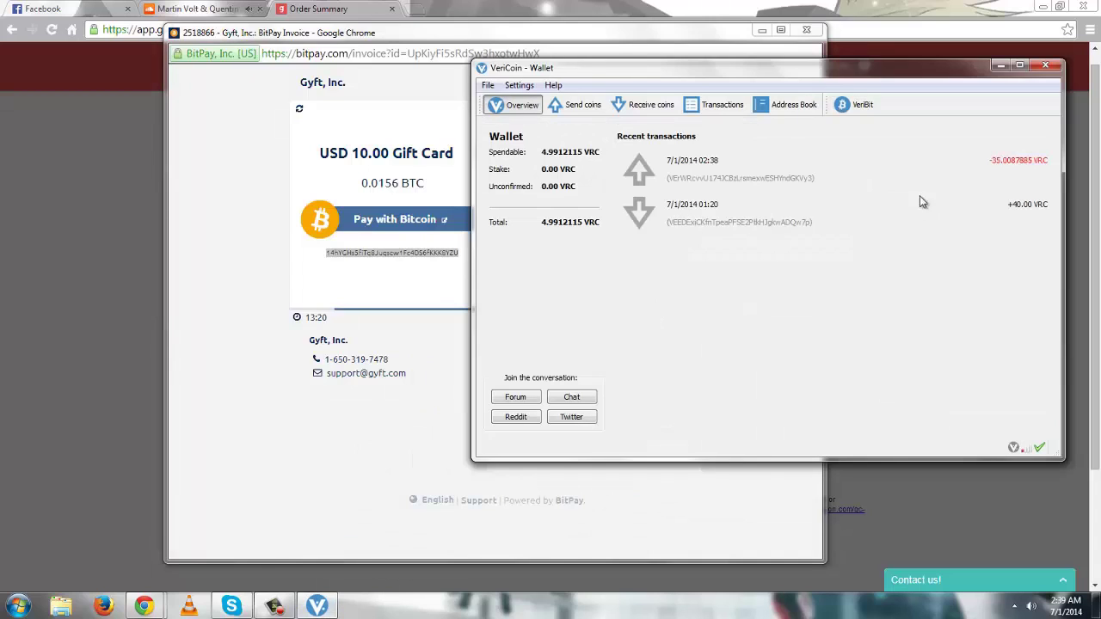
pyautogui.click(854, 106)
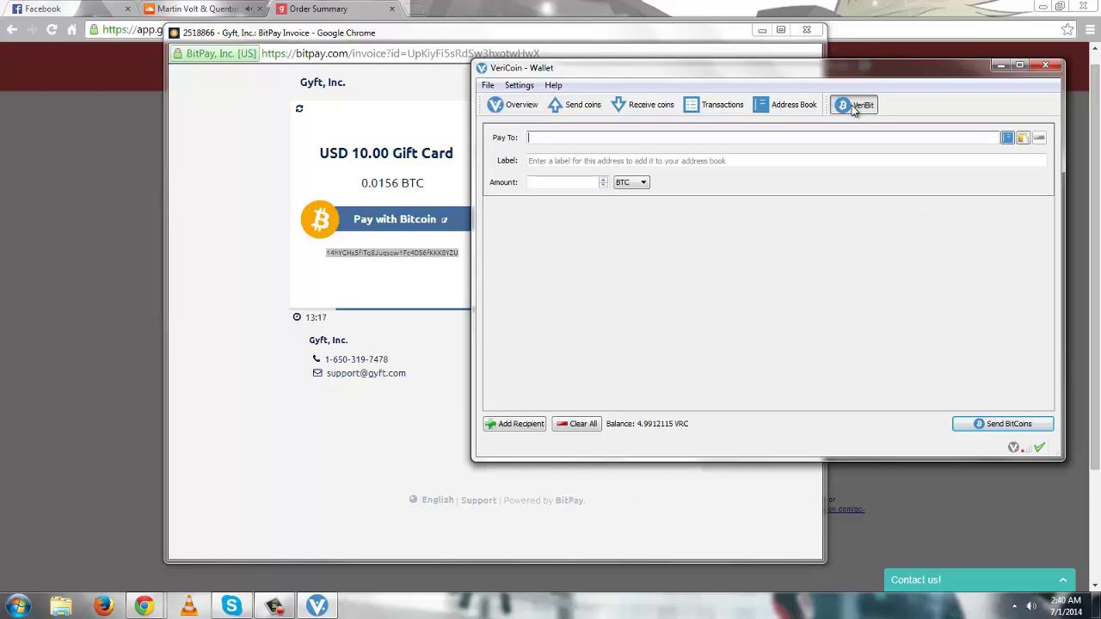
pyautogui.click(711, 107)
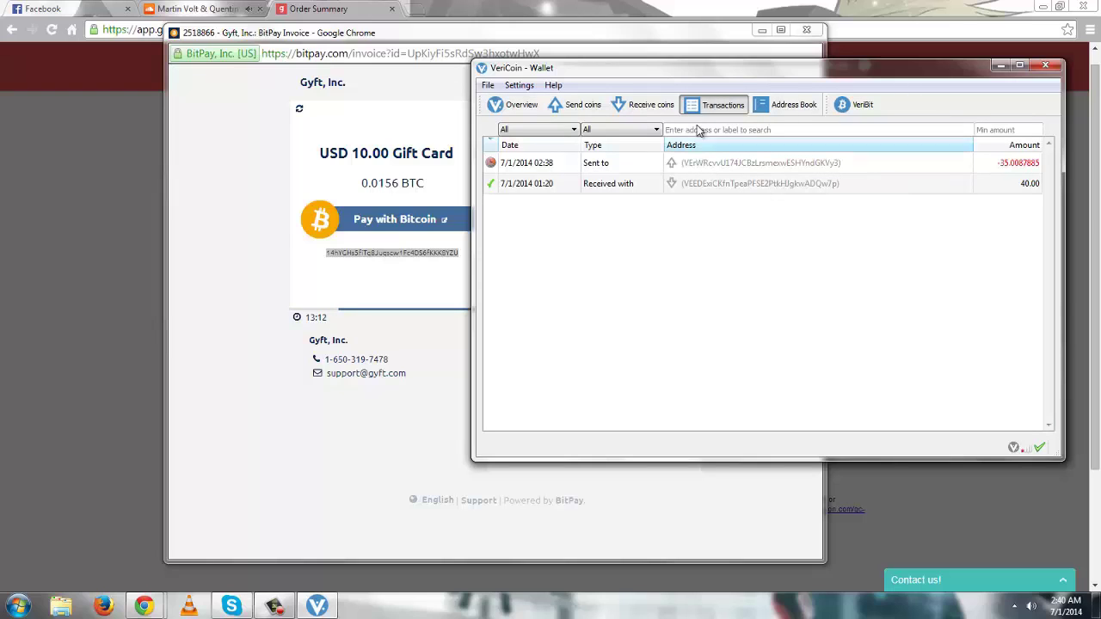
pyautogui.click(573, 107)
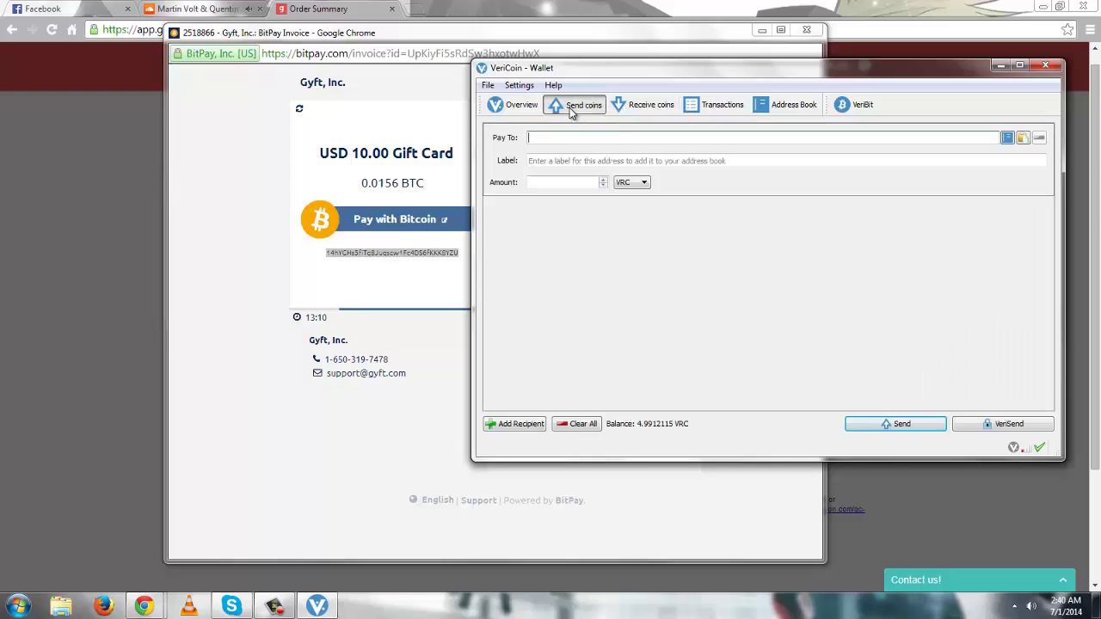
pyautogui.click(523, 107)
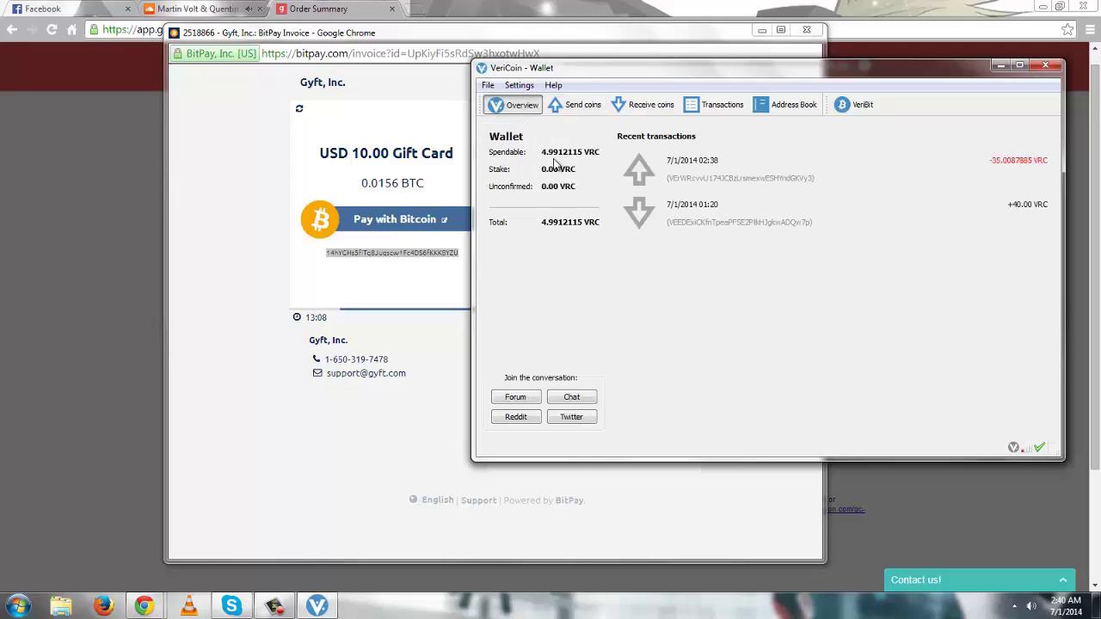
pyautogui.click(999, 66)
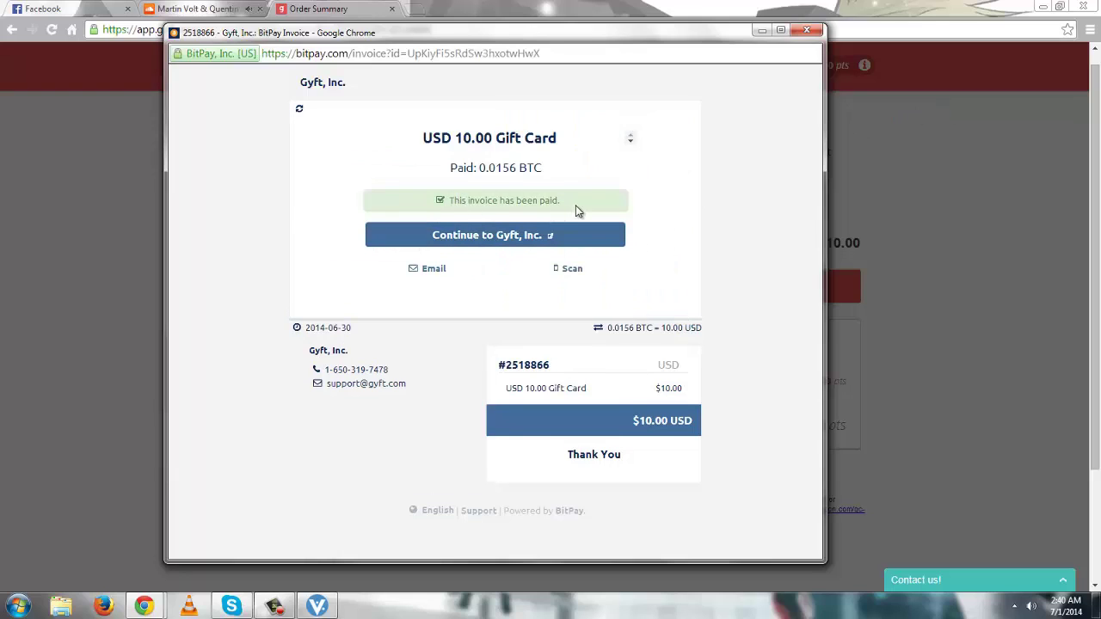
pyautogui.click(630, 139)
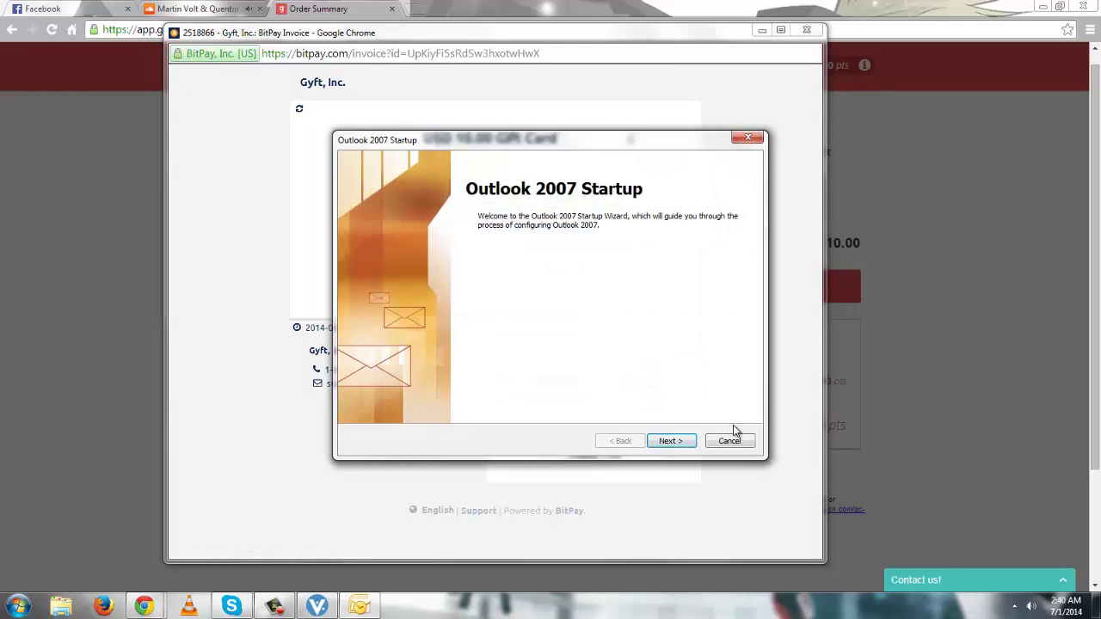
pyautogui.click(731, 442)
pyautogui.click(628, 348)
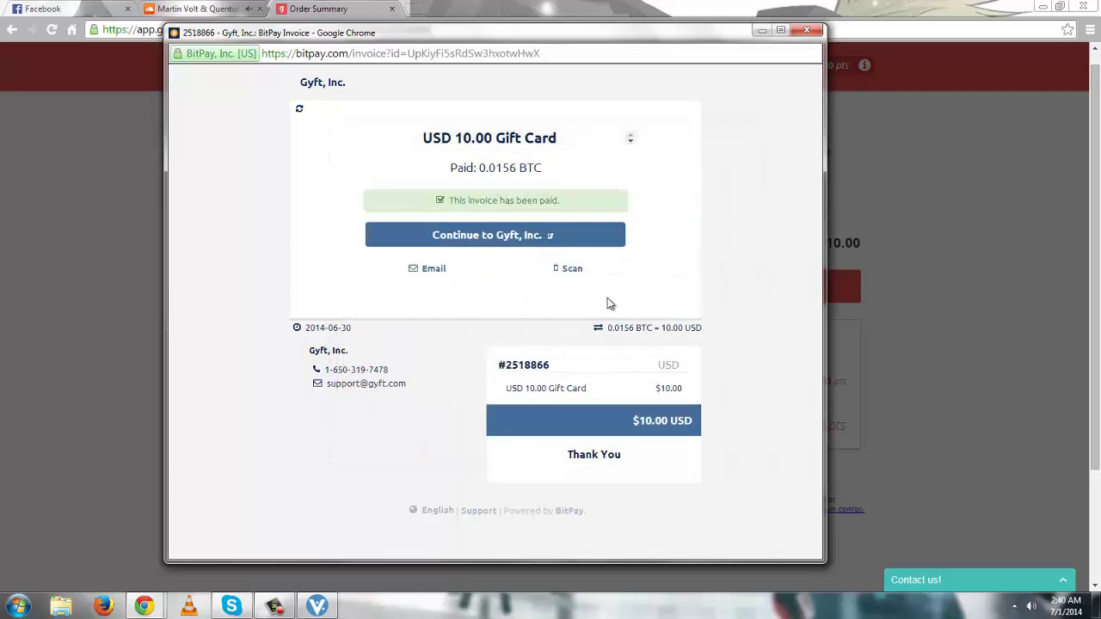
# - Continue from the paid invoice to Gyft, review the gift card's payment confirmation and value, and open the Gyft wallet
pyautogui.click(515, 236)
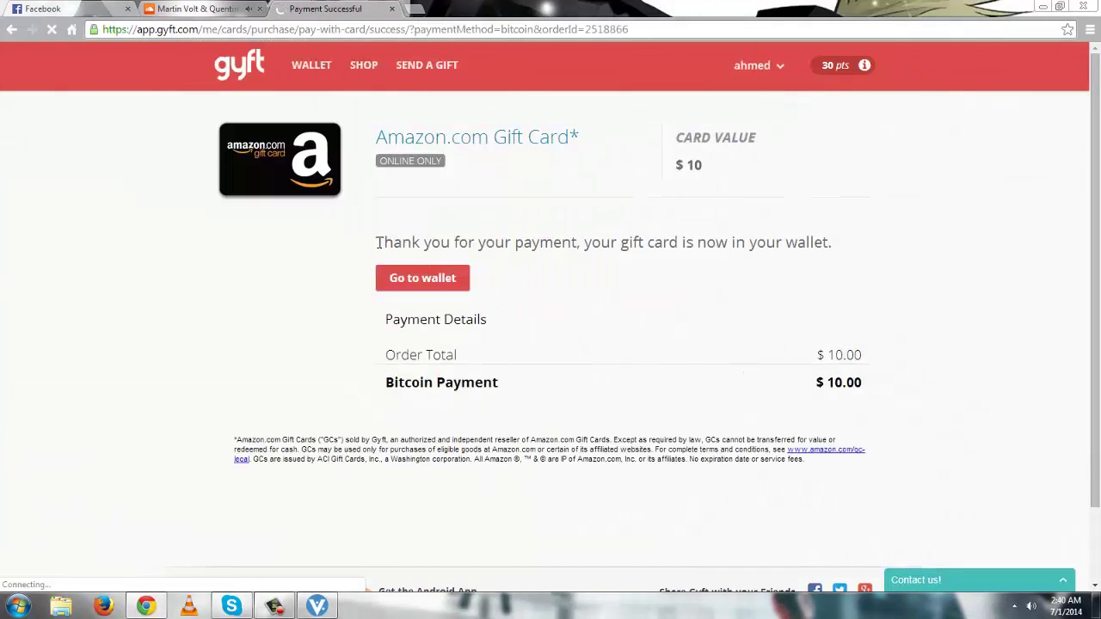
pyautogui.moveTo(377, 243); pyautogui.dragTo(757, 285)
pyautogui.click(757, 285)
pyautogui.moveTo(686, 167); pyautogui.dragTo(715, 175)
pyautogui.click(715, 175)
pyautogui.click(443, 279)
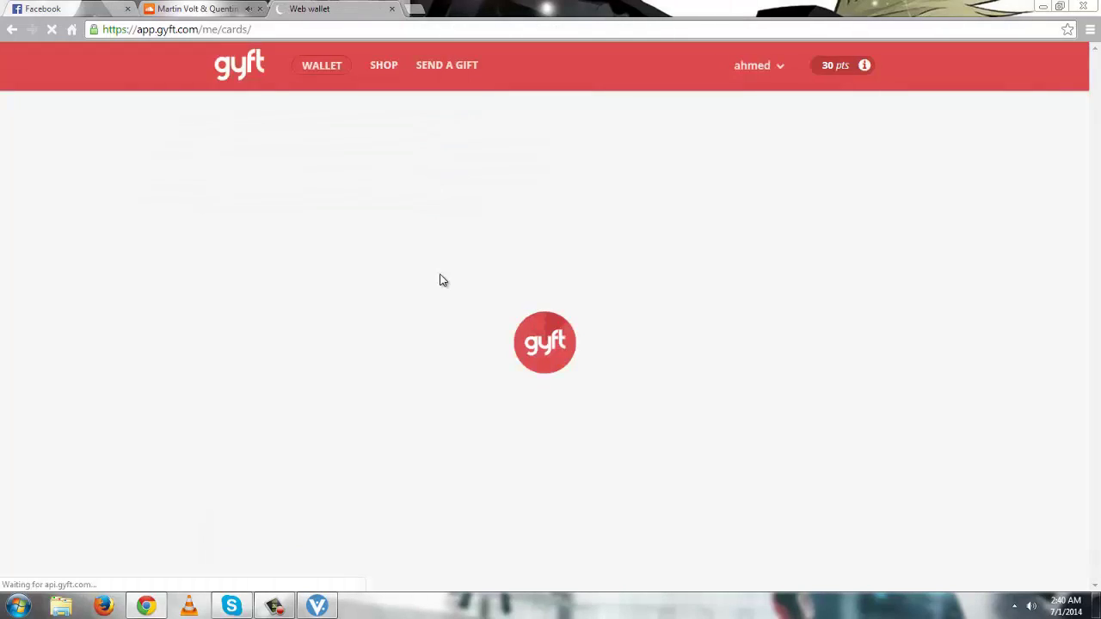